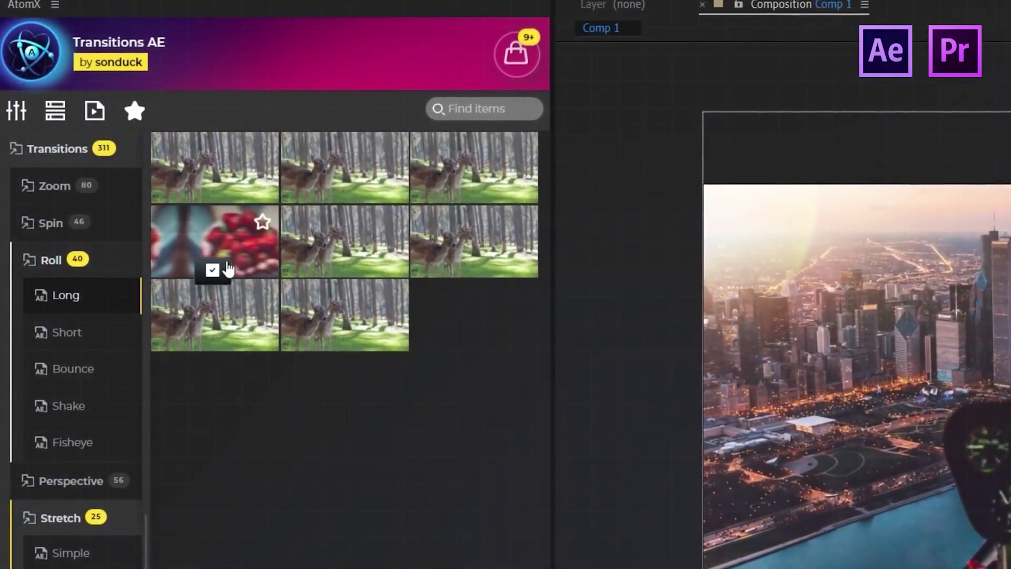
# Apply the Roll Long transition from AtomX to After Effects' Comp 1.
pyautogui.click(227, 268)
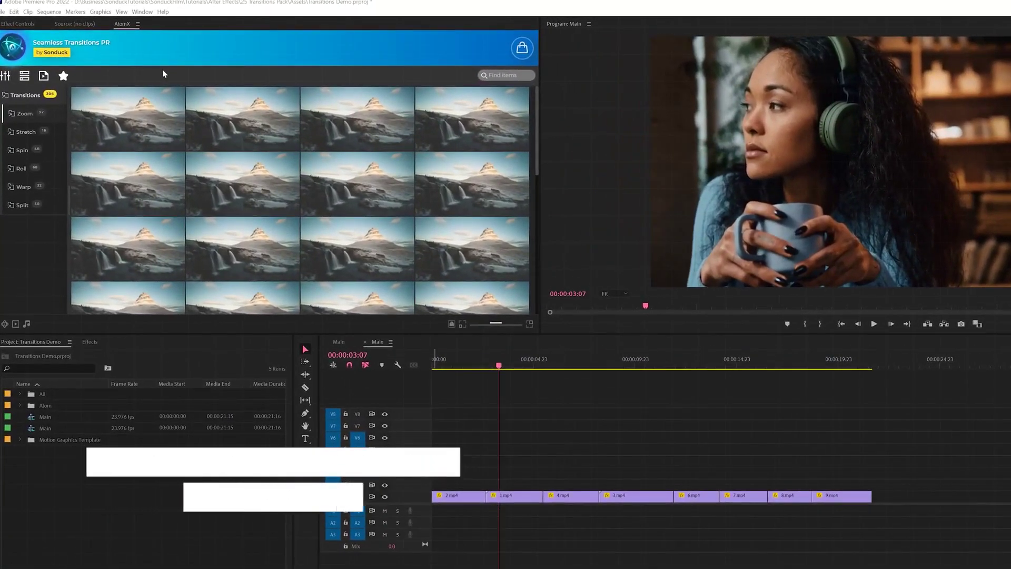
# Browse AtomX from Stretch to Simple Stretch, ending on the Roll Bounce transitions.
pyautogui.moveTo(194, 102)
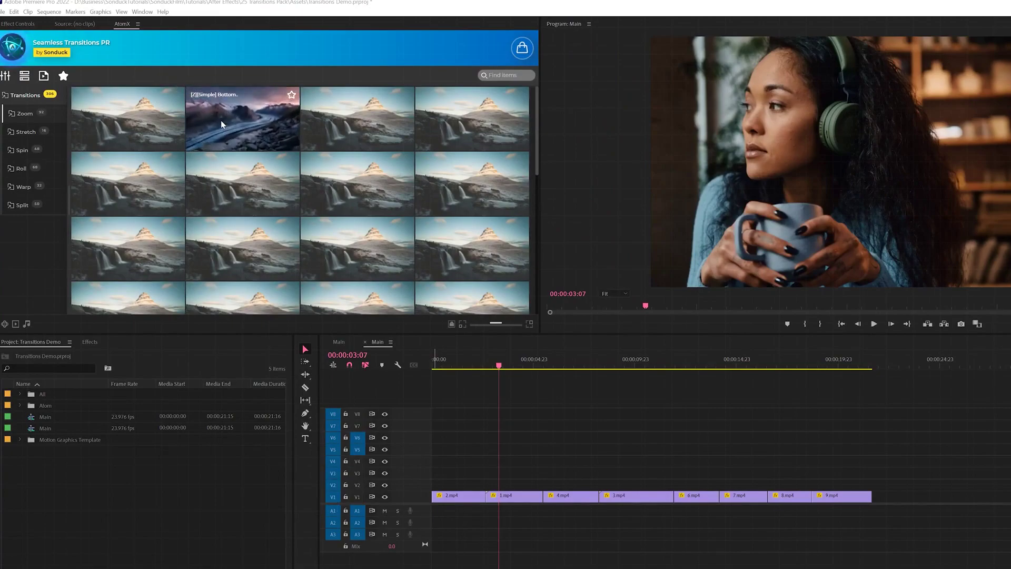
pyautogui.moveTo(133, 182)
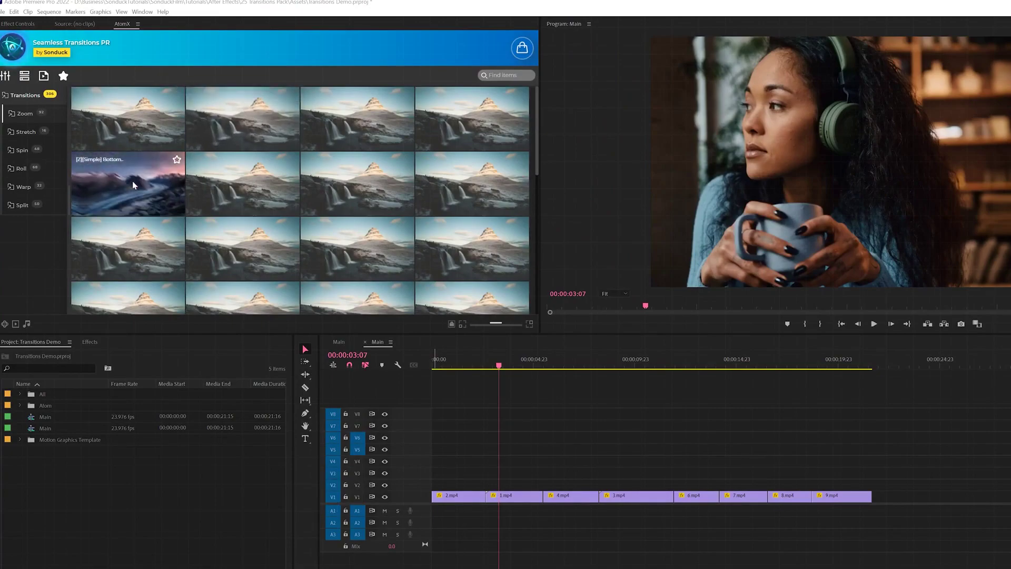
pyautogui.moveTo(129, 133)
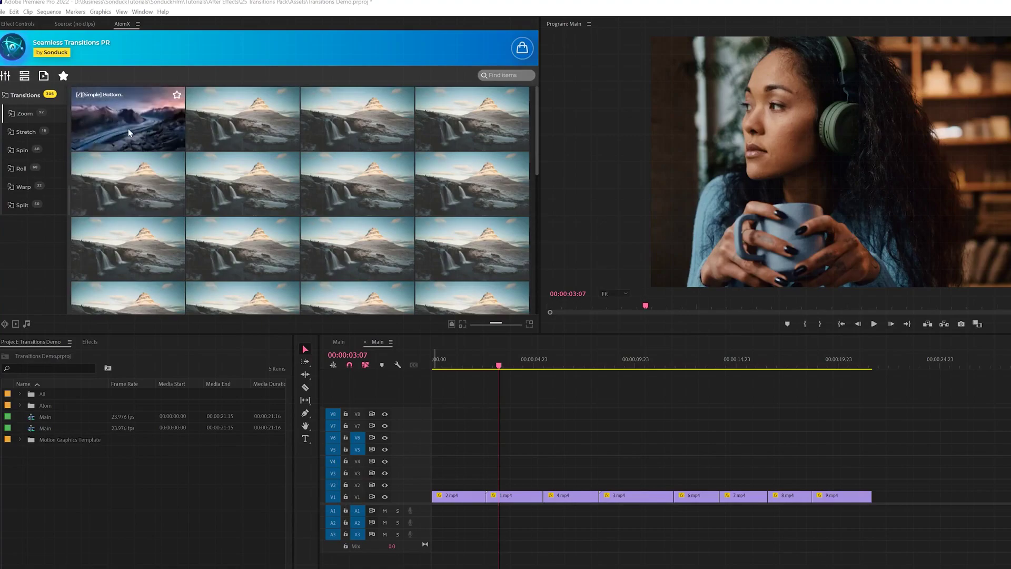
pyautogui.click(26, 132)
pyautogui.moveTo(149, 120)
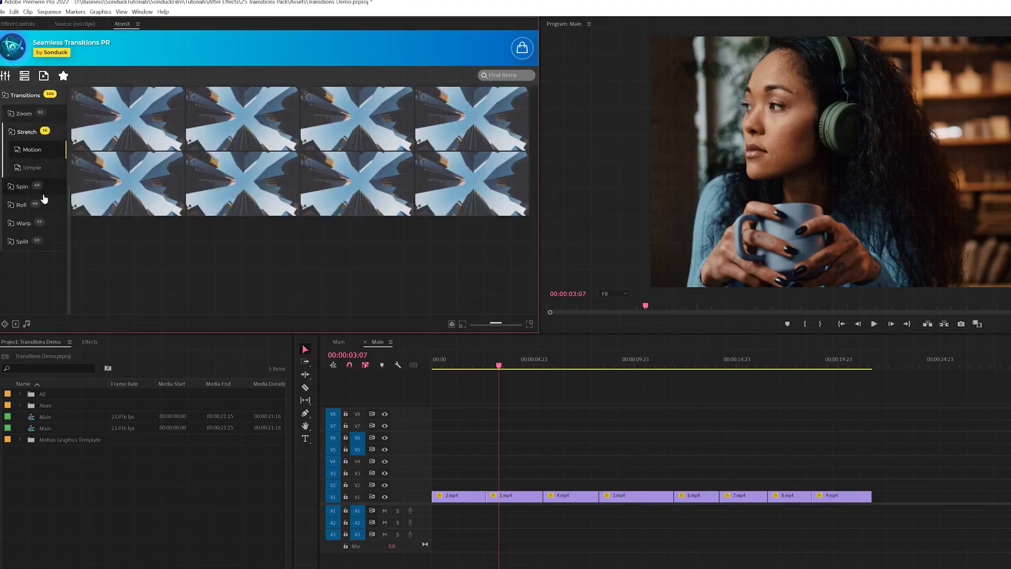
pyautogui.click(46, 167)
pyautogui.click(22, 204)
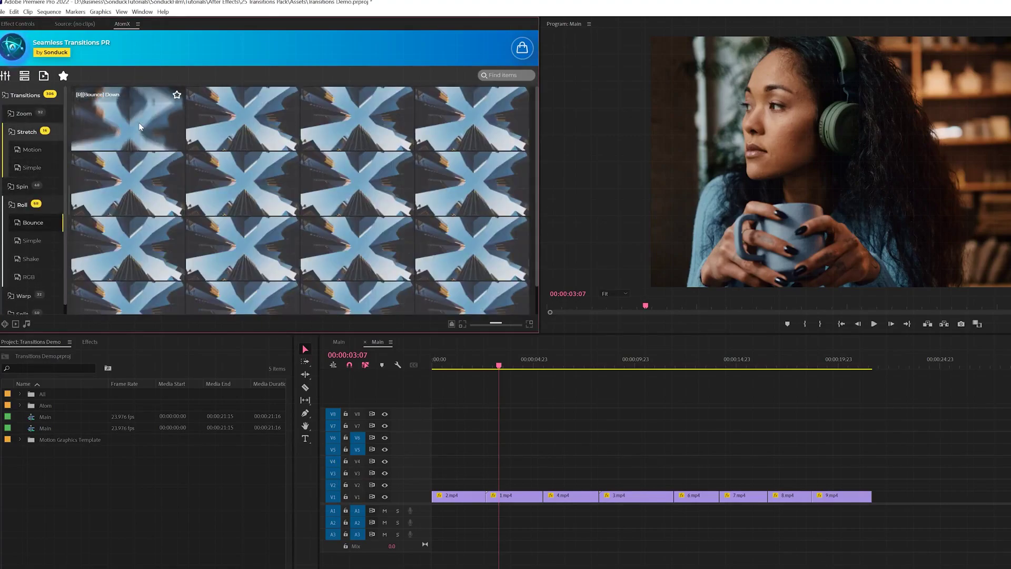
# Drop a Zoom Spin transition onto the V2 cut between 2.mp4 and 1.mp4.
pyautogui.moveTo(138, 122)
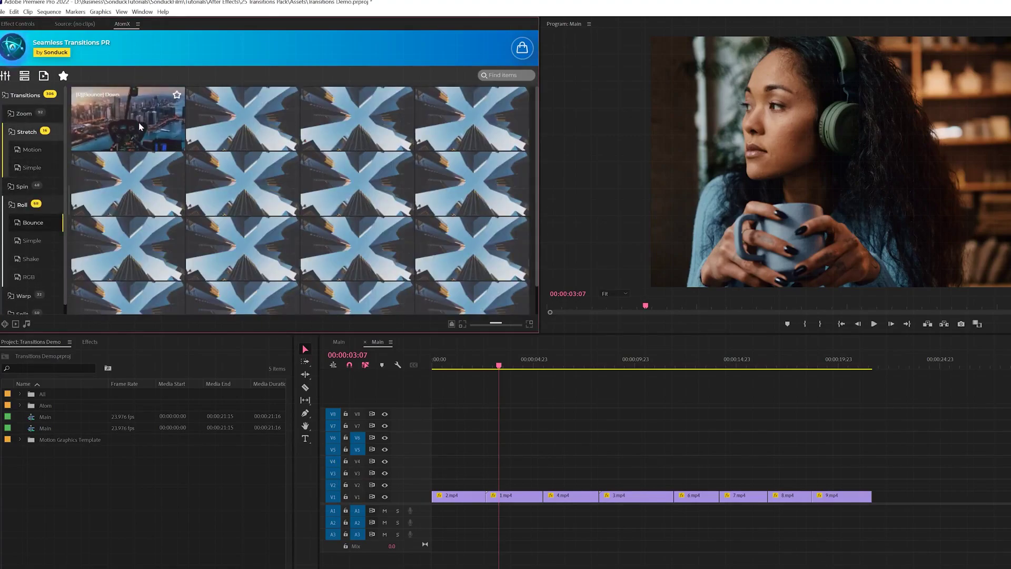
pyautogui.click(33, 133)
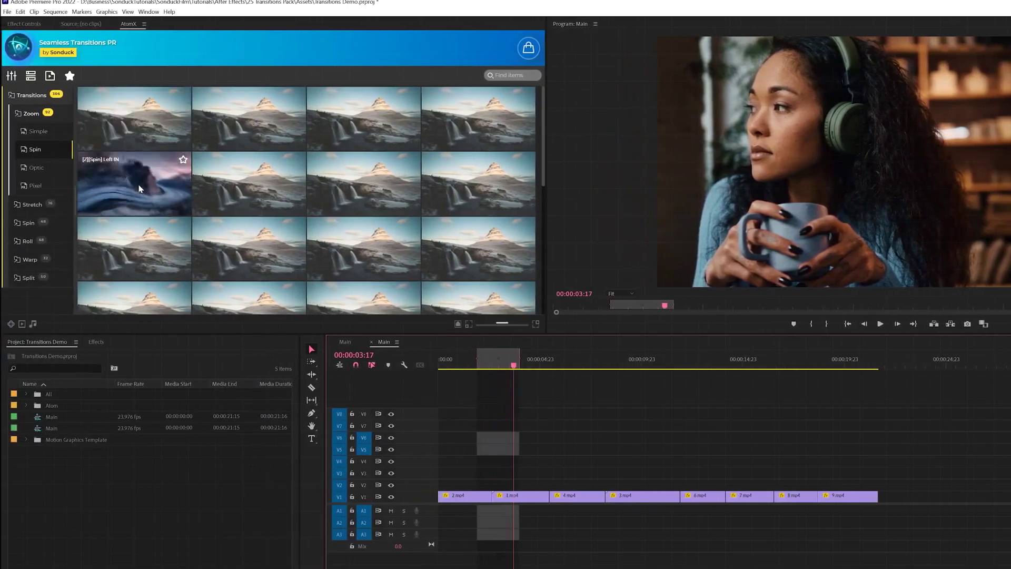
pyautogui.moveTo(138, 188); pyautogui.dragTo(494, 493)
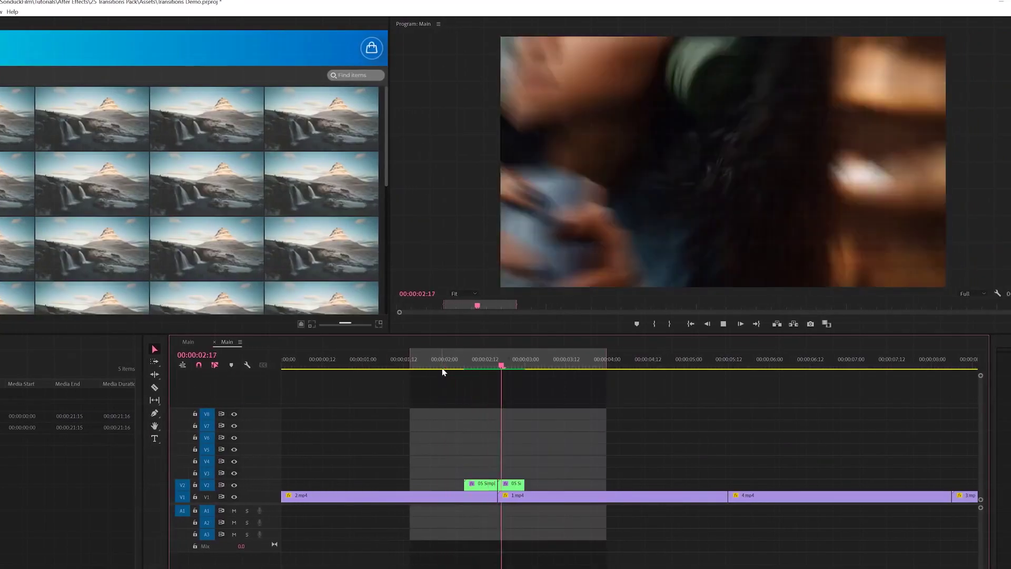
# Play back the Zoom Spin transition, then zoom the timeline out to the whole sequence.
pyautogui.click(443, 369)
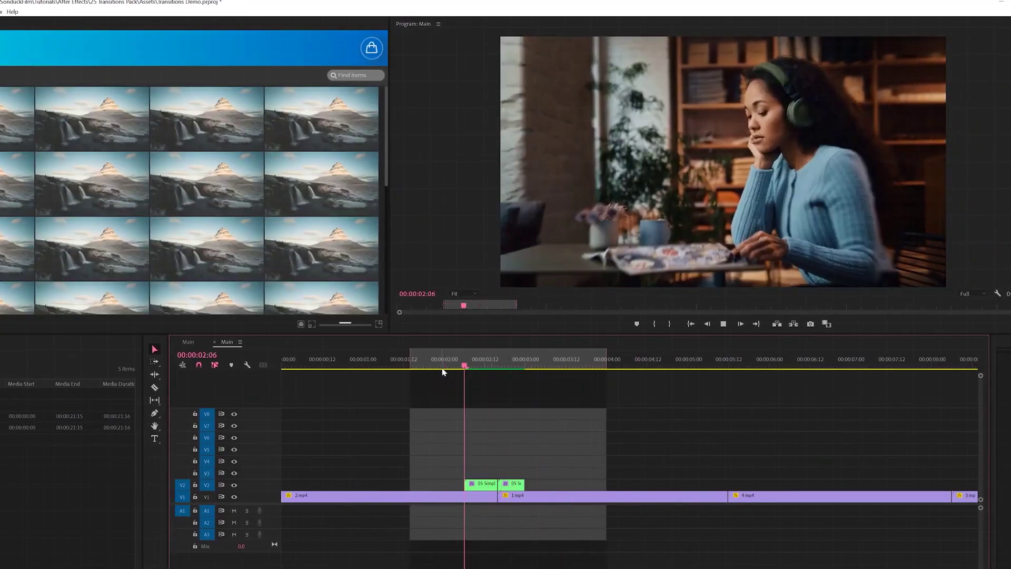
pyautogui.press('space')
pyautogui.press('-')
pyautogui.press('-')
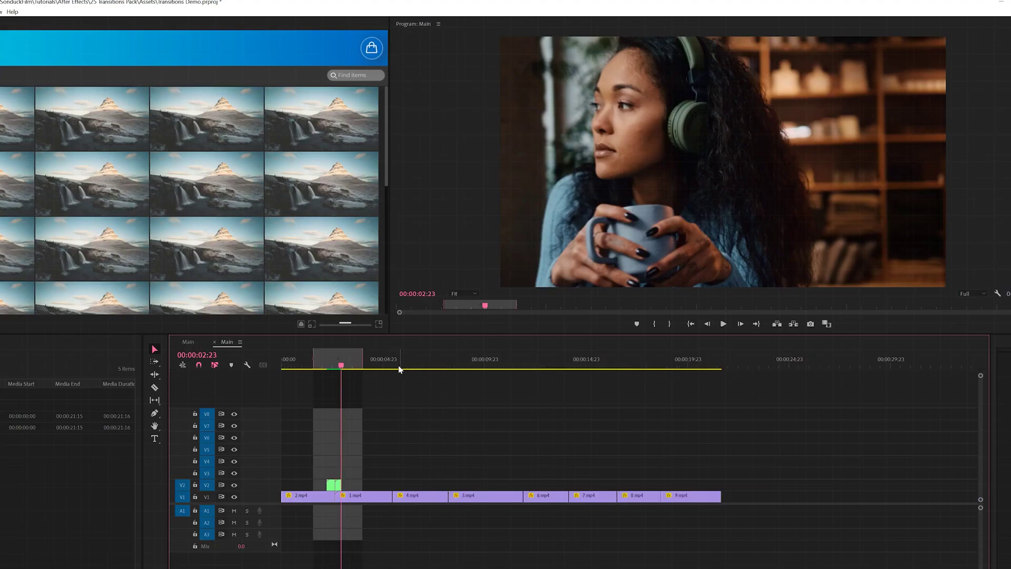
pyautogui.moveTo(395, 365); pyautogui.dragTo(394, 365)
pyautogui.click(27, 167)
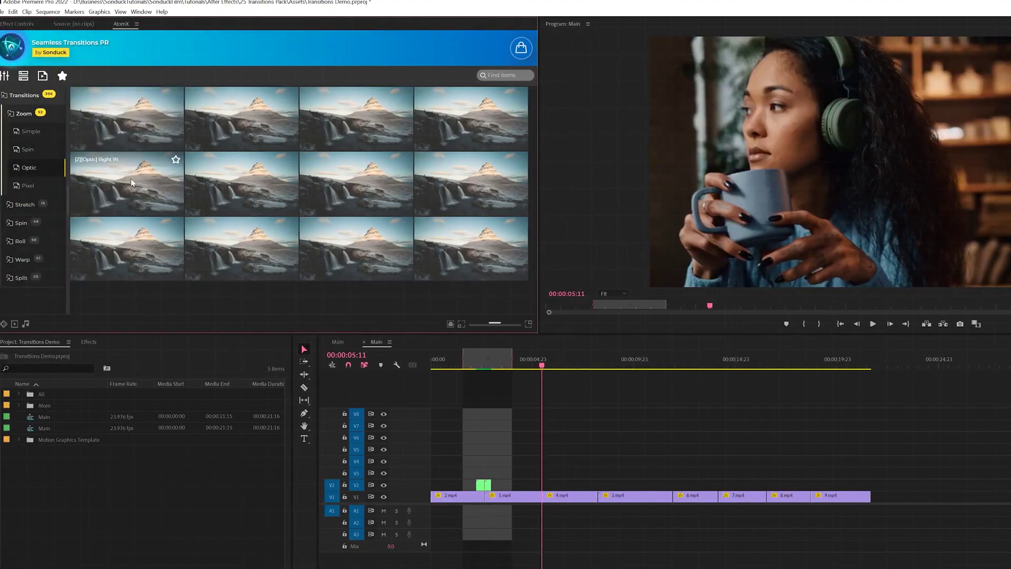
# Place a Warp Long transition at the cut between 3.mp4 and 4.mp4.
pyautogui.click(23, 259)
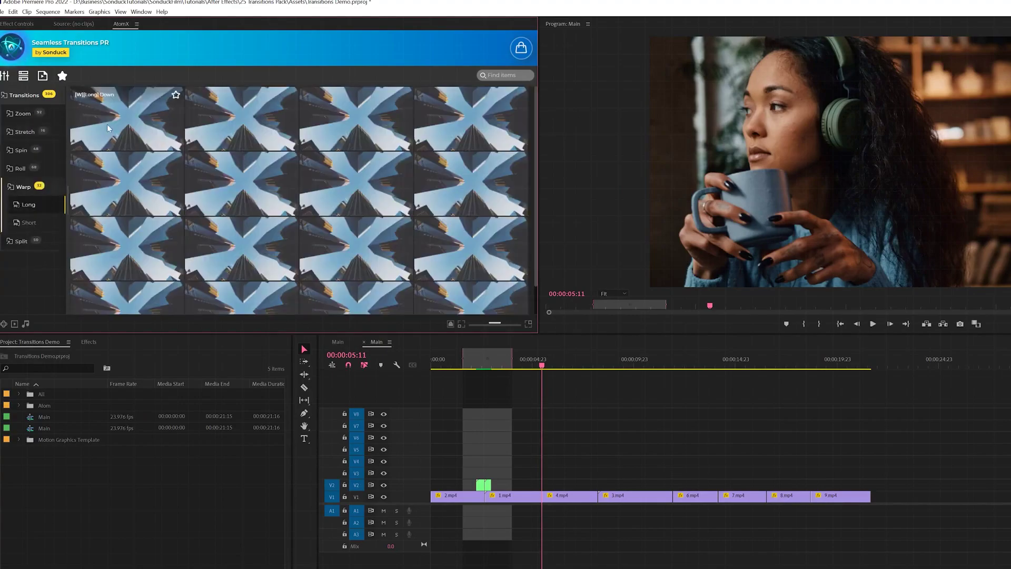
pyautogui.moveTo(120, 127); pyautogui.dragTo(541, 484)
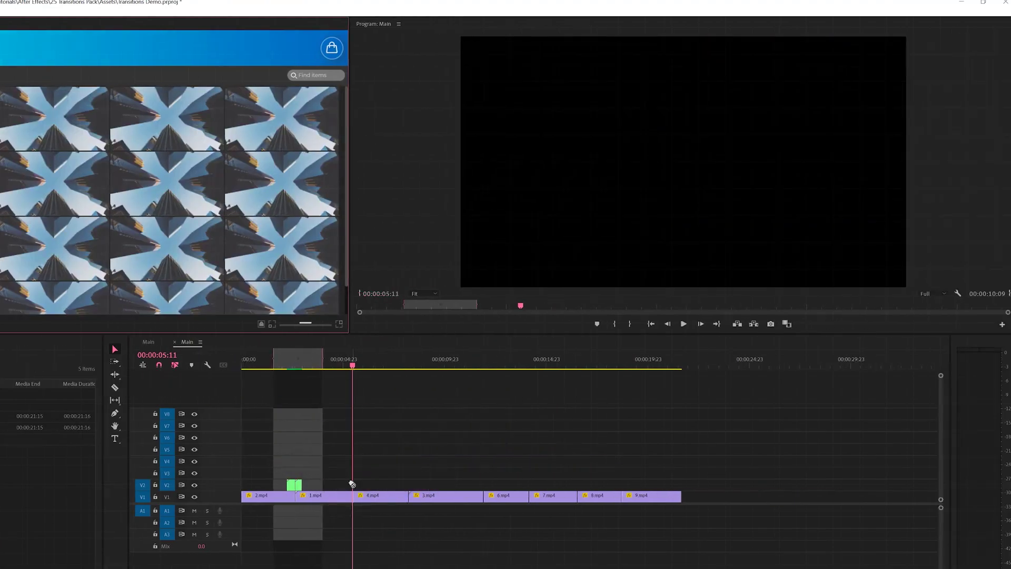
pyautogui.moveTo(352, 483); pyautogui.dragTo(353, 483)
# Play back the Warp transition and move the playhead to 00:00:08:09.
pyautogui.press('=')
pyautogui.press('space')
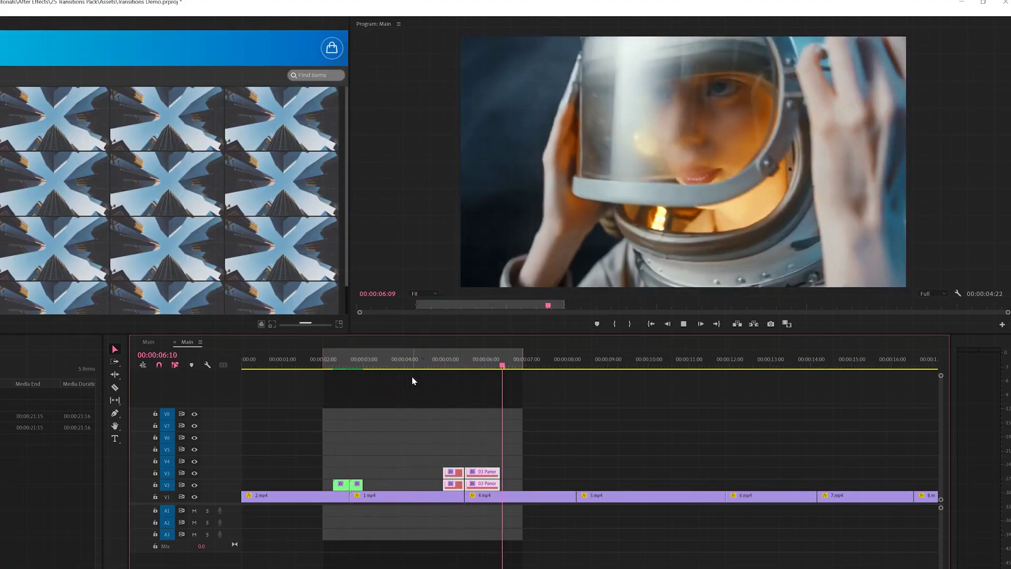
pyautogui.press('space')
pyautogui.moveTo(422, 362); pyautogui.dragTo(581, 377)
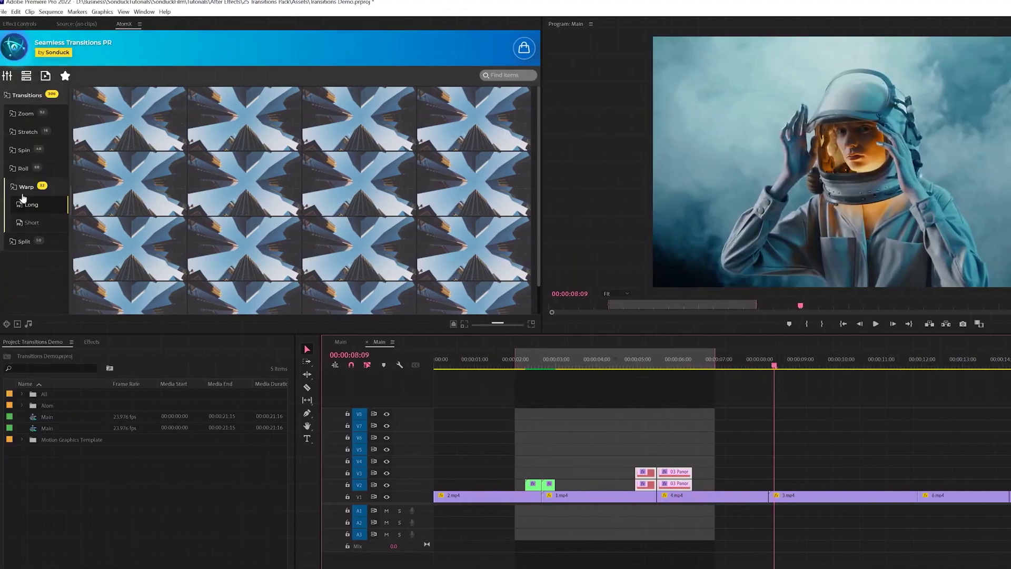
pyautogui.click(20, 168)
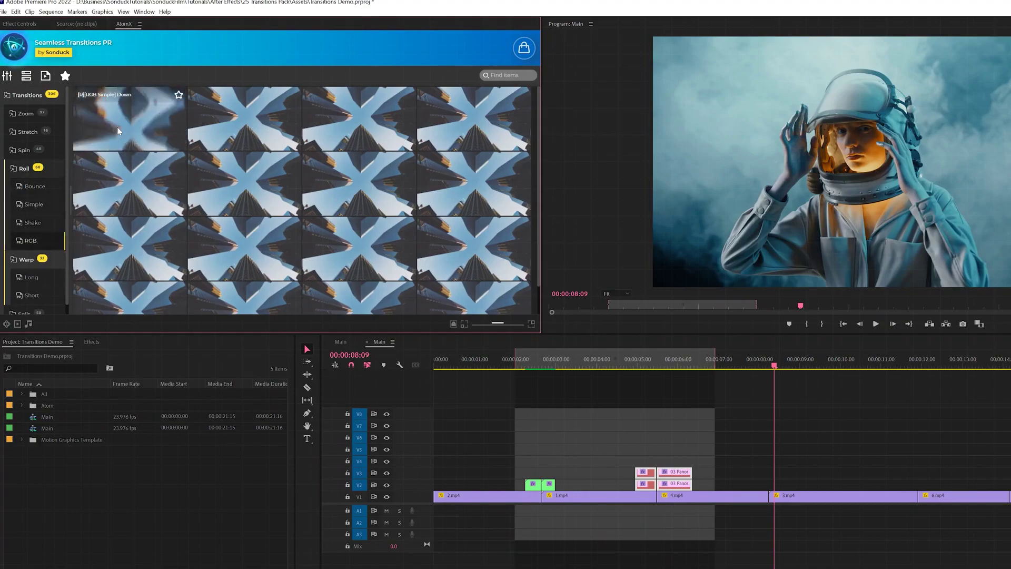
# Drop Roll RGB Simple and more transitions on the remaining cuts, including near 16 seconds, then preview.
pyautogui.moveTo(117, 127); pyautogui.dragTo(765, 479)
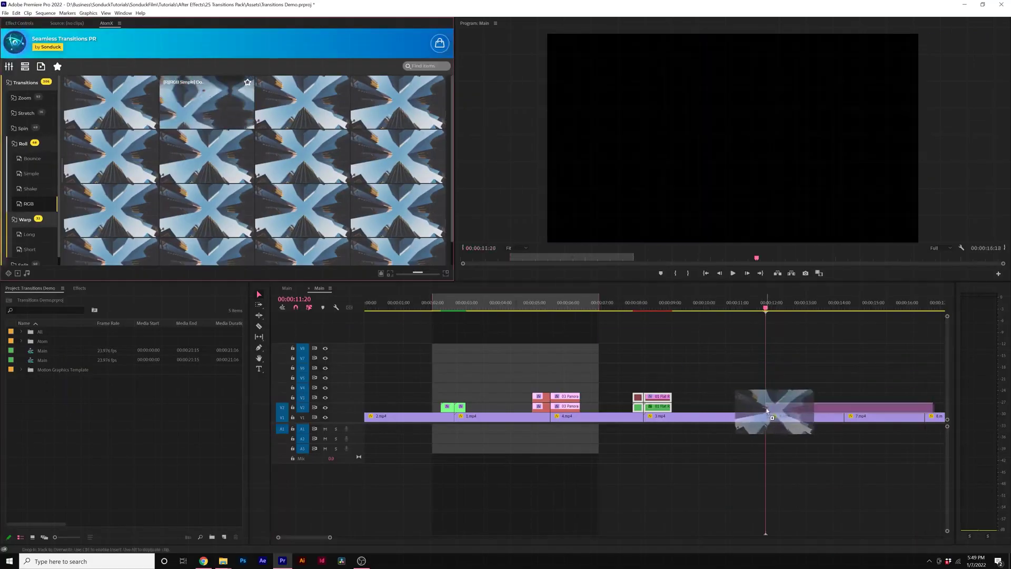
pyautogui.moveTo(917, 483); pyautogui.dragTo(920, 484)
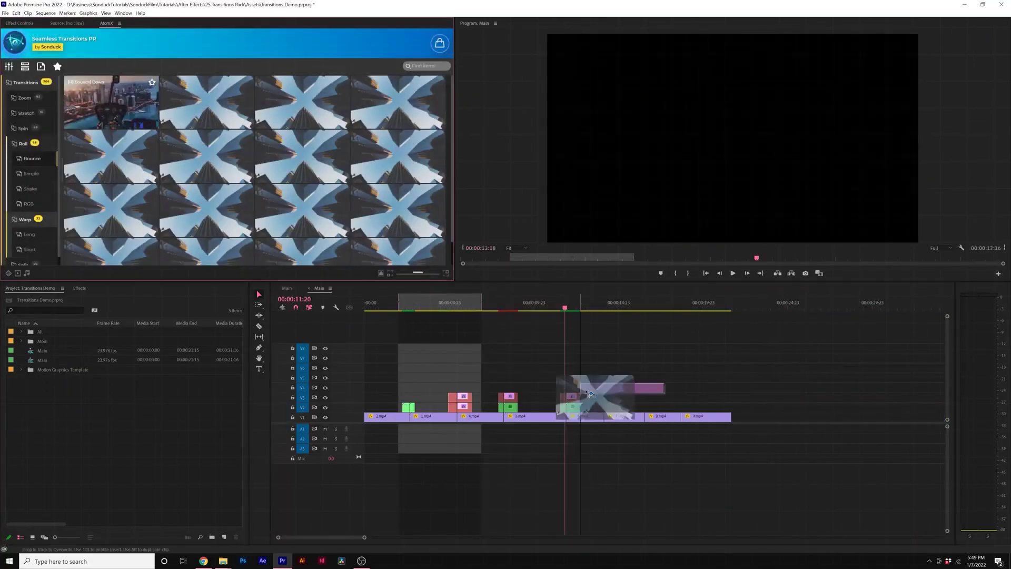
pyautogui.moveTo(714, 471); pyautogui.dragTo(773, 483)
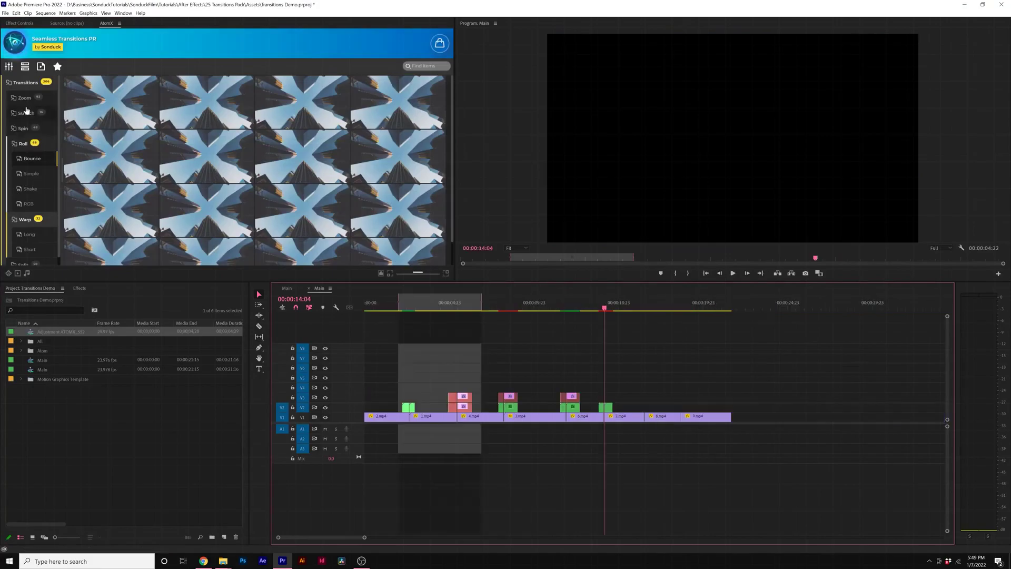
pyautogui.moveTo(111, 103); pyautogui.dragTo(653, 408)
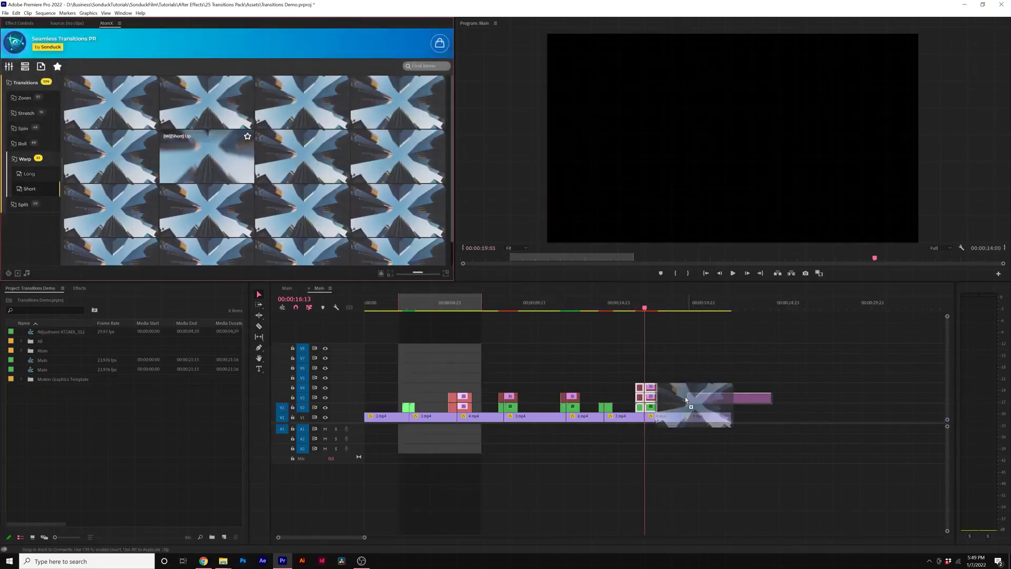
pyautogui.moveTo(700, 402); pyautogui.dragTo(698, 401)
pyautogui.press('space')
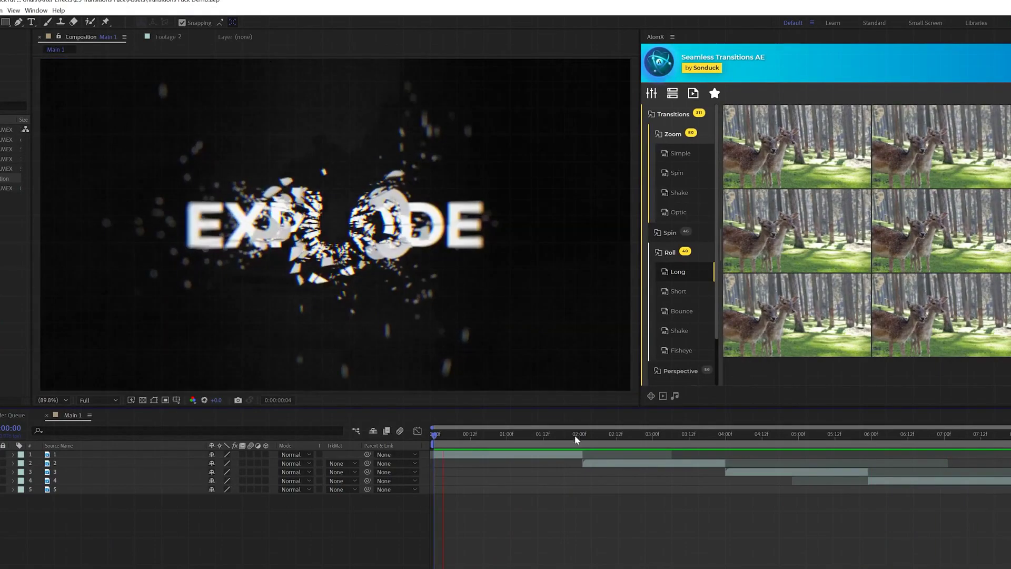
# Apply Roll Long Bottom at the cut into CRAZY GFX in Main 1 and scrub through it.
pyautogui.moveTo(574, 435)
pyautogui.mouseDown()
pyautogui.moveTo(602, 440)
pyautogui.moveTo(531, 447)
pyautogui.moveTo(582, 447)
pyautogui.mouseUp()
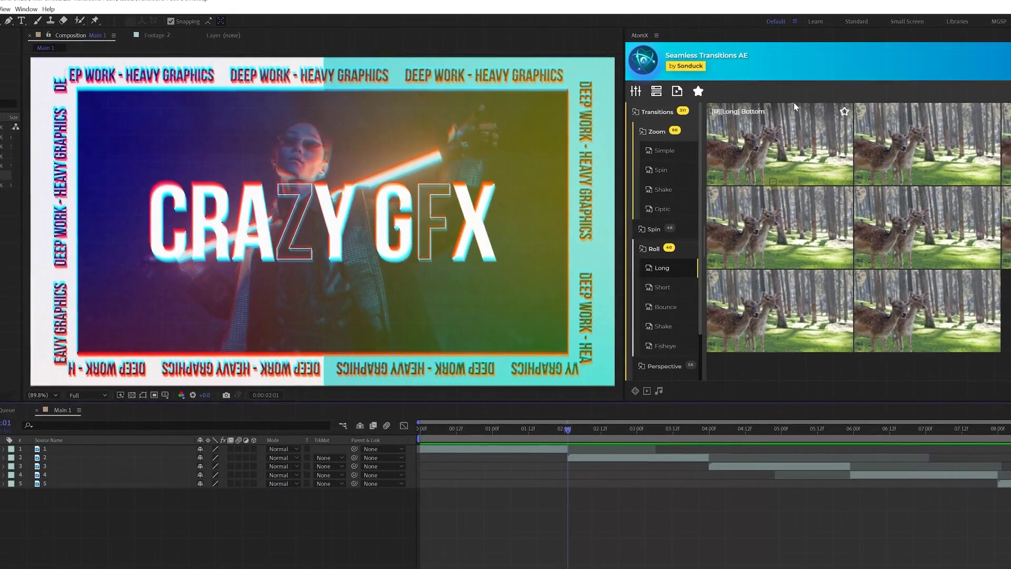
pyautogui.moveTo(778, 147)
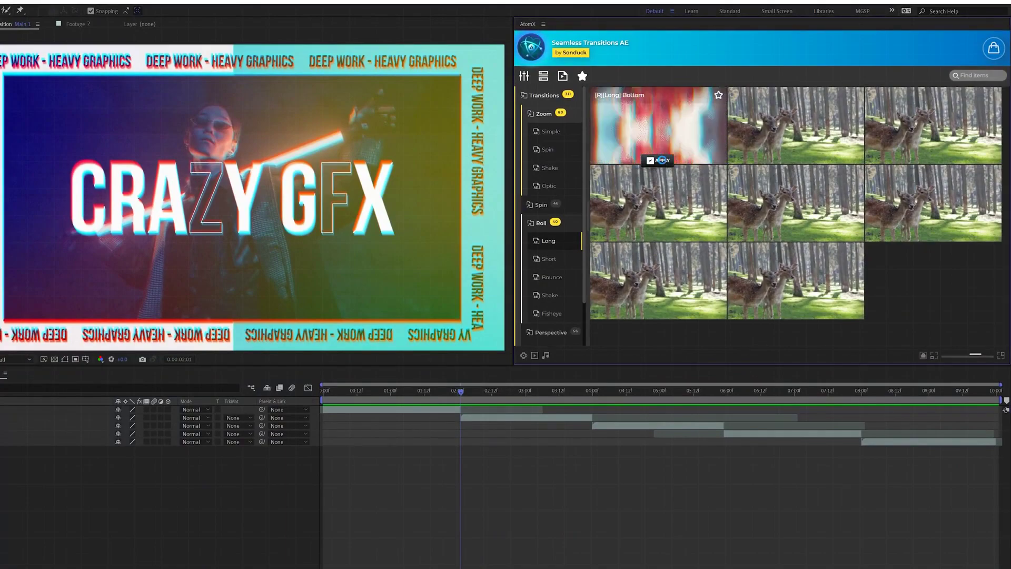
pyautogui.click(662, 161)
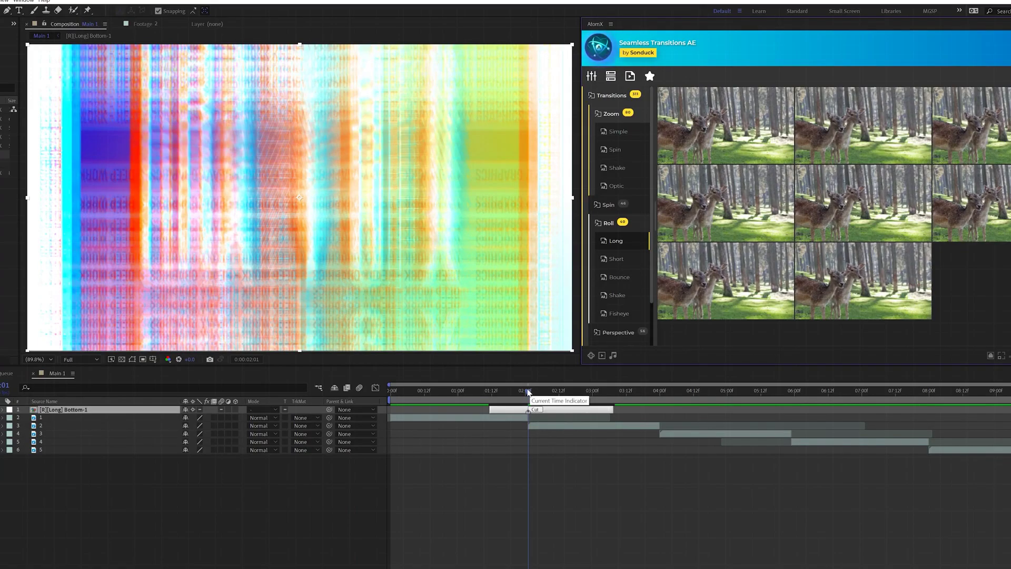
pyautogui.moveTo(528, 391); pyautogui.dragTo(496, 398)
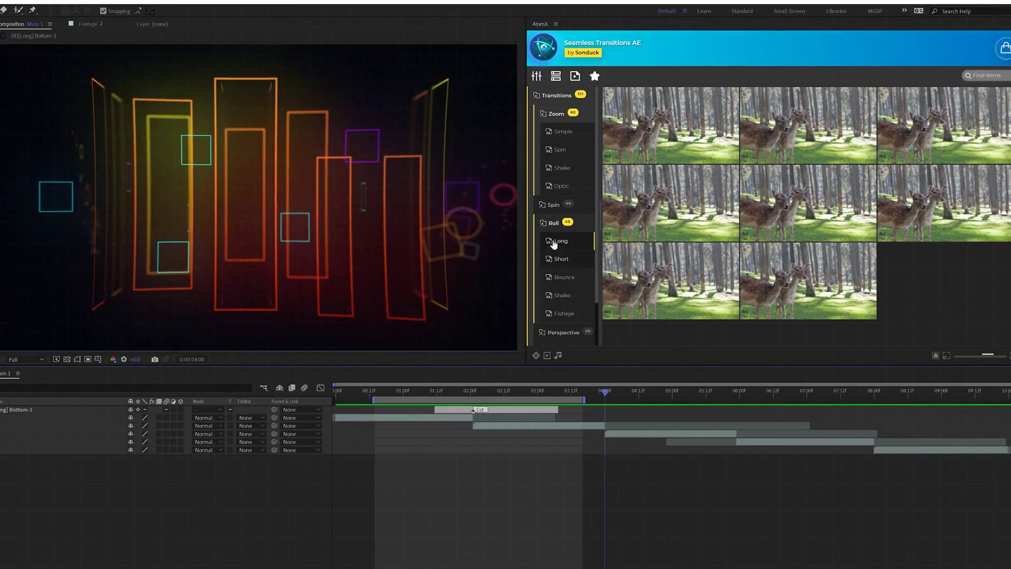
# Apply the Warp Short Bottom transition to a later cut in Main 1.
pyautogui.click(554, 223)
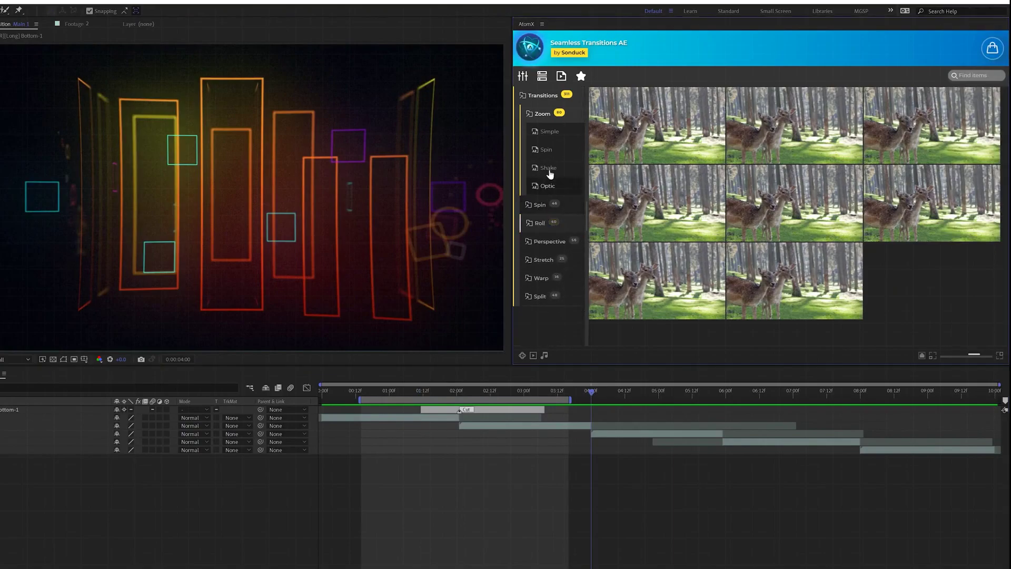
pyautogui.click(540, 275)
pyautogui.moveTo(680, 127)
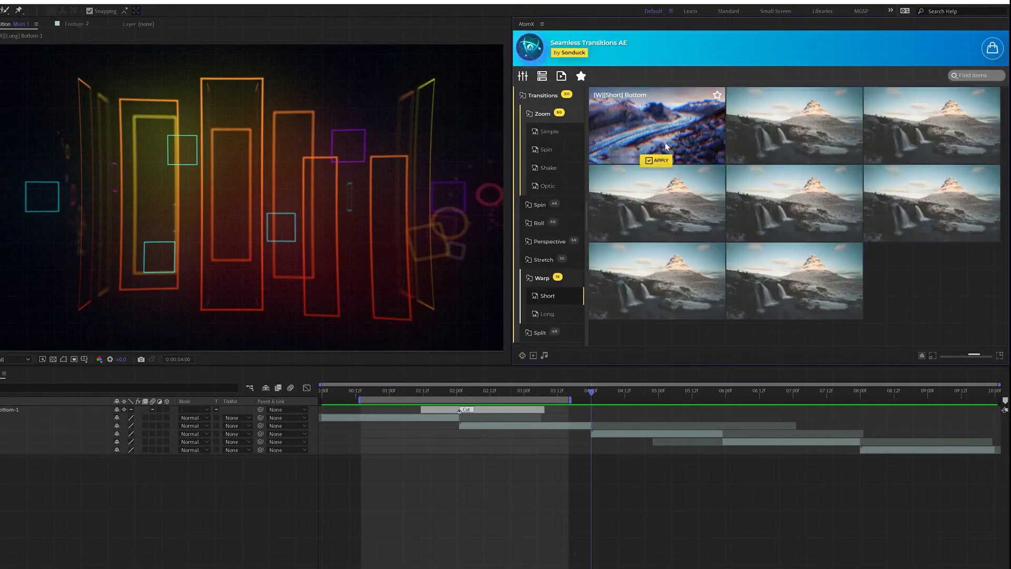
pyautogui.click(658, 161)
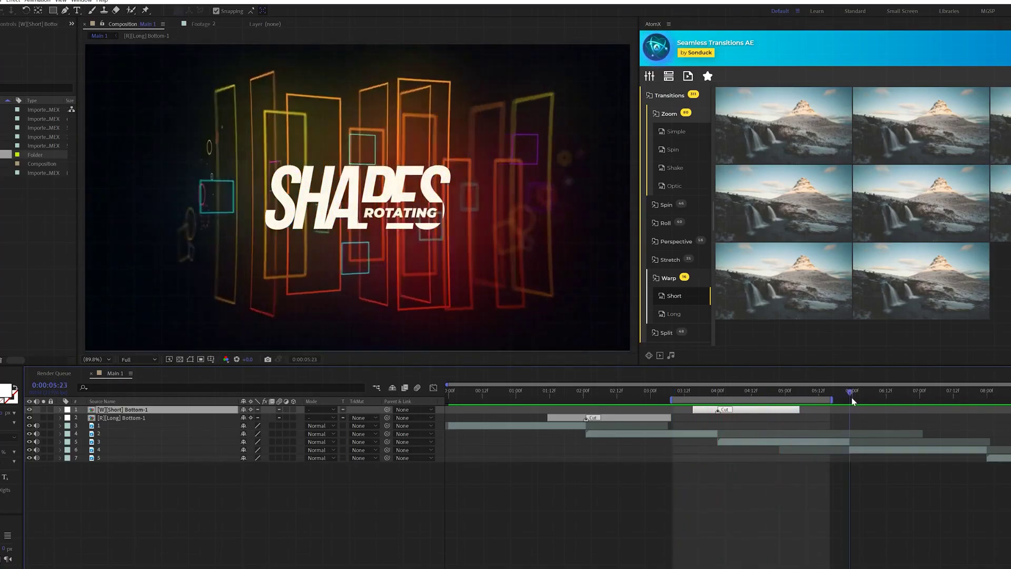
# Apply a Spin Simple transition layer to the Main 1 comp.
pyautogui.click(674, 209)
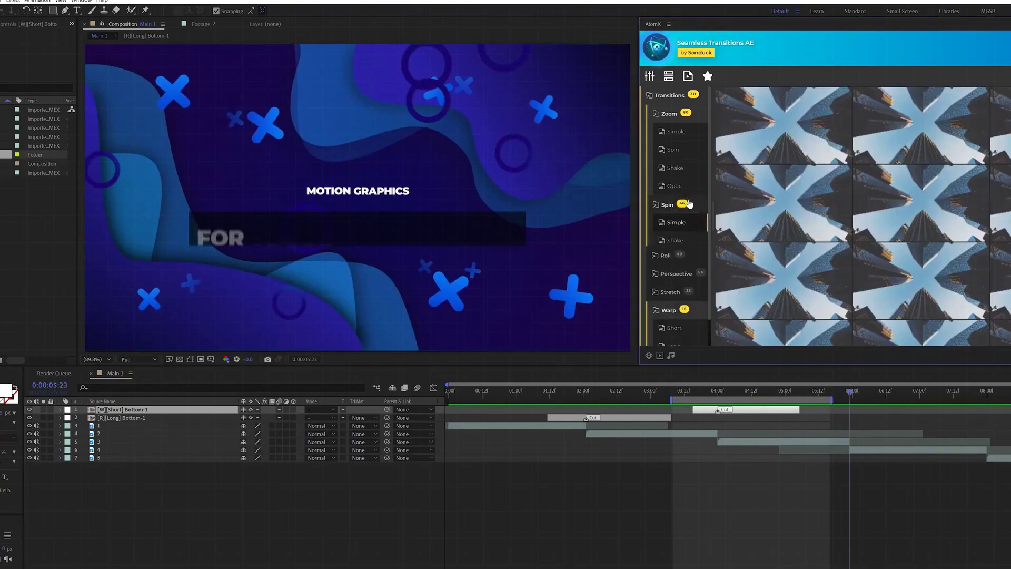
pyautogui.moveTo(782, 164)
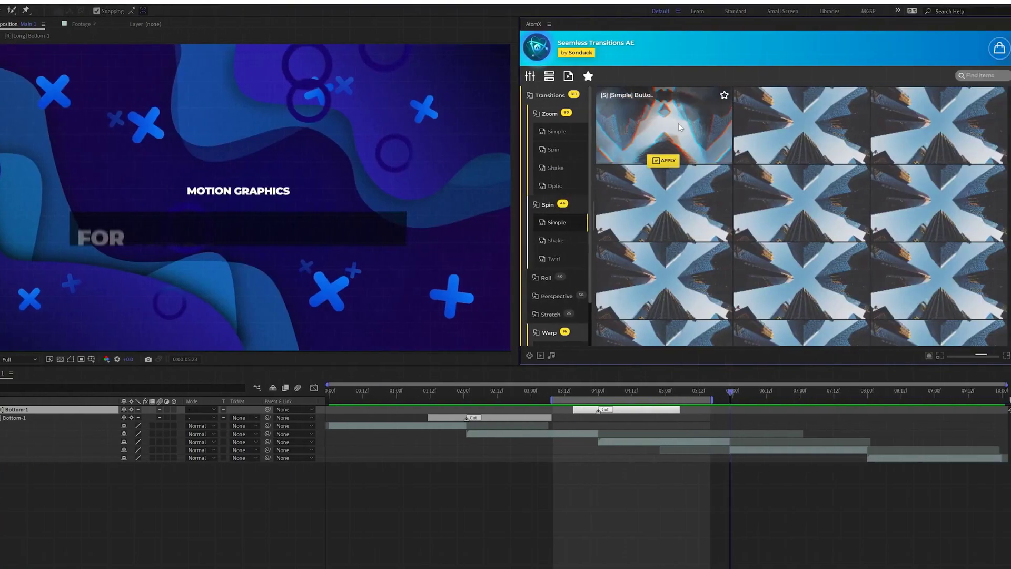
pyautogui.click(663, 163)
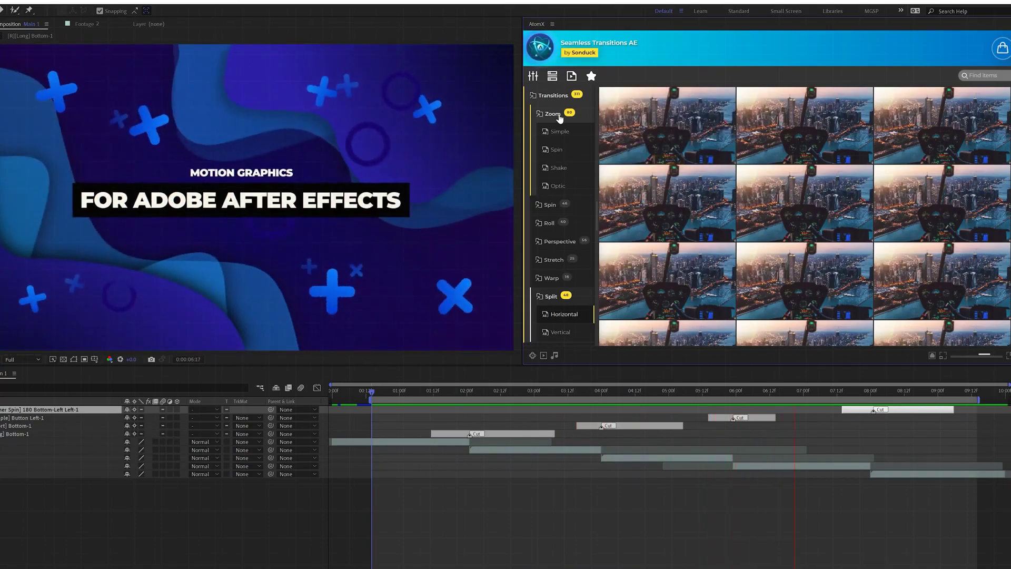
# Preview the Split Horizontal transition thumbnails in AtomX while Main 1 plays.
pyautogui.moveTo(796, 222)
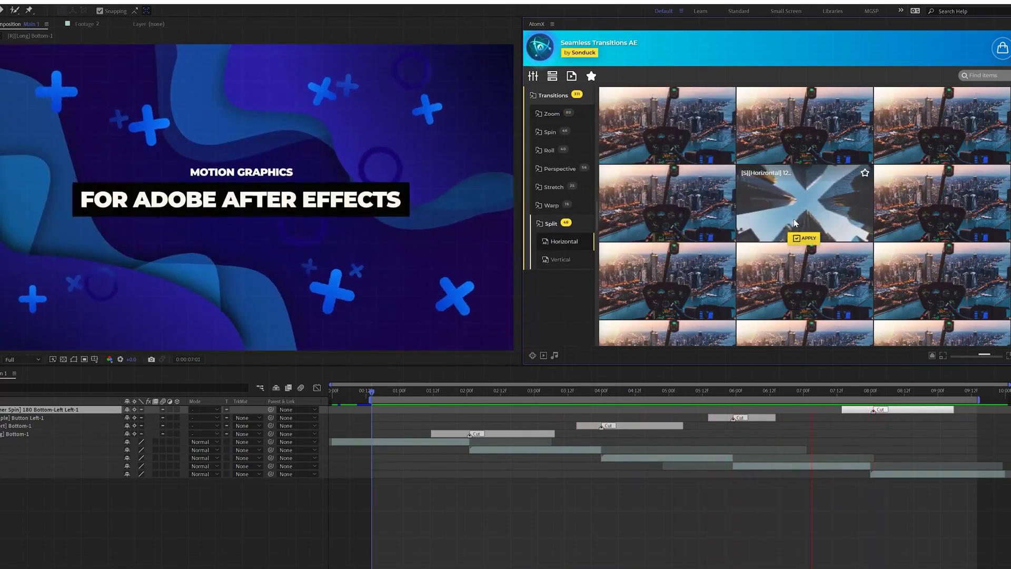